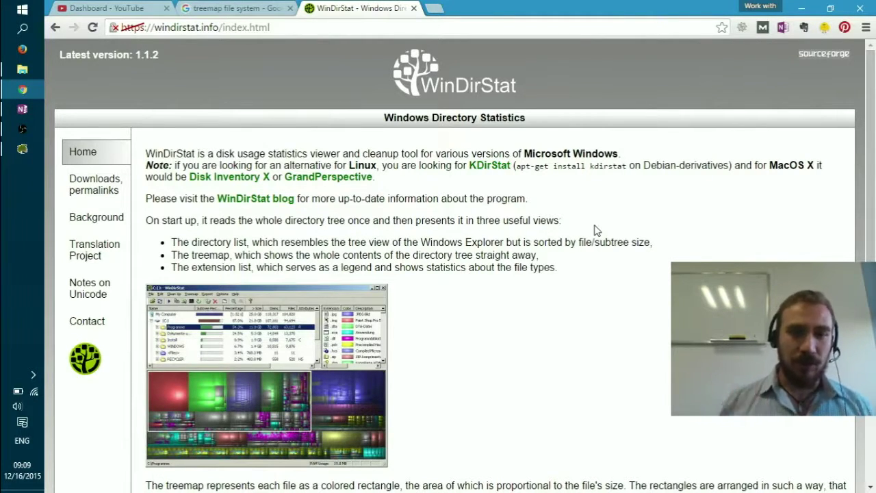
Step: Switch to WinDirStat, maximize its window and select the Windows.old folder on the C: drive
{"action": "left_click", "coordinate": [18, 167]}
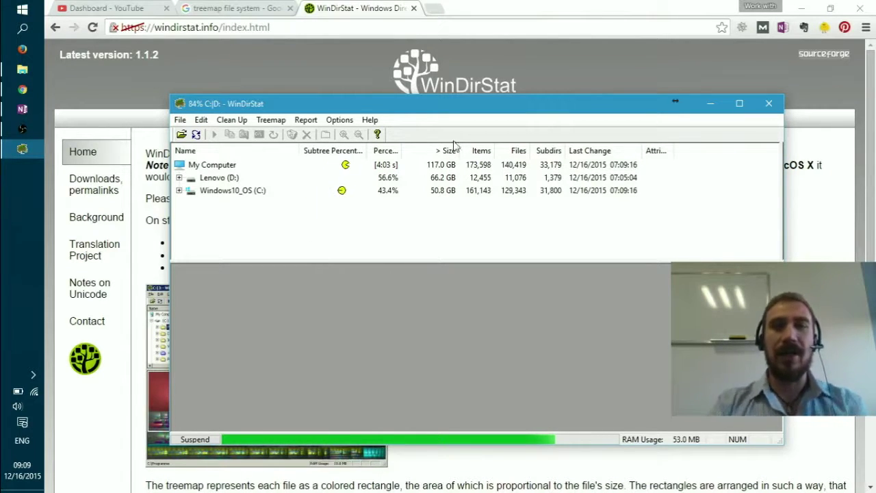
{"action": "double_click", "coordinate": [548, 106]}
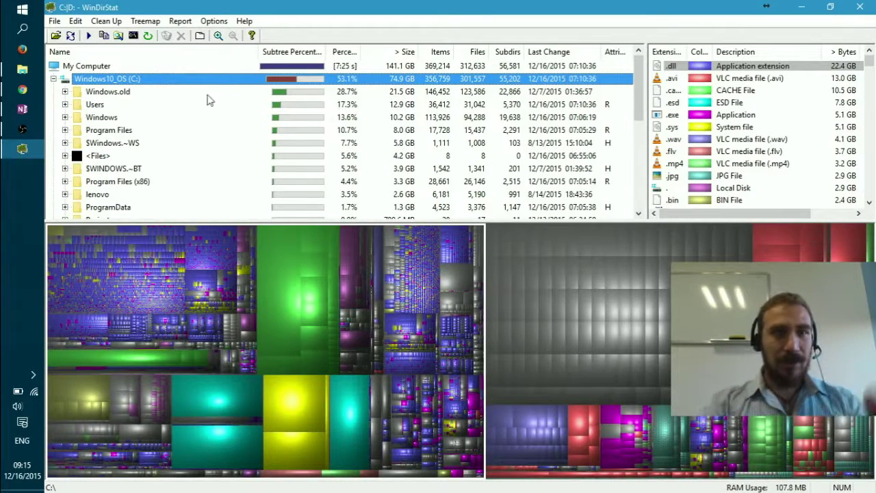
{"action": "left_click", "coordinate": [106, 92]}
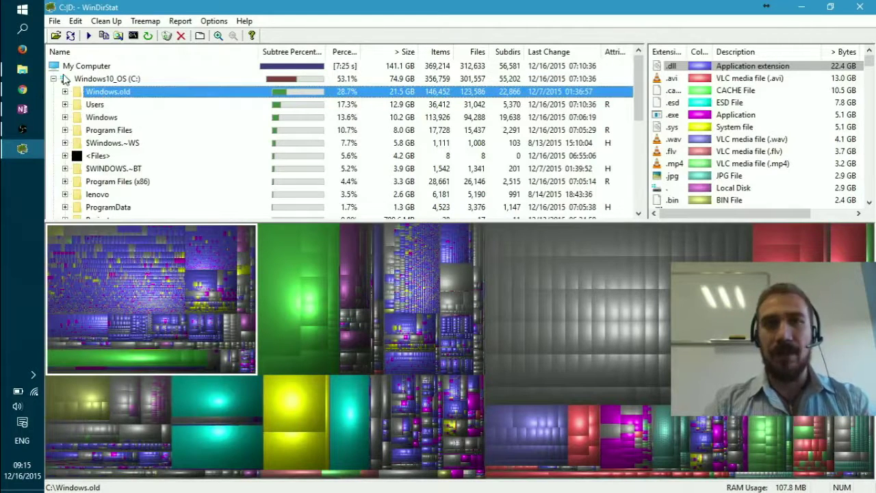
Step: Switch to File Explorer and try to permanently delete the Windows.old folder from the C: drive with administrator permission
{"action": "left_click", "coordinate": [22, 69]}
{"action": "left_click", "coordinate": [373, 104]}
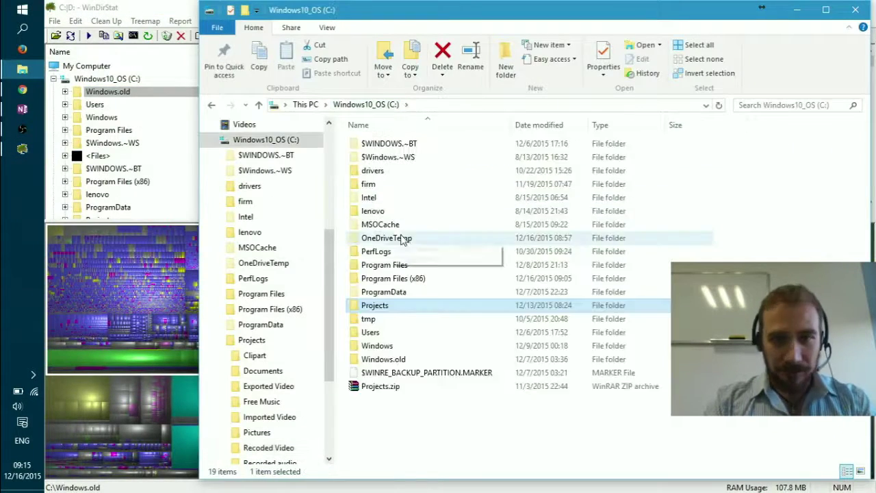
{"action": "left_click", "coordinate": [404, 360]}
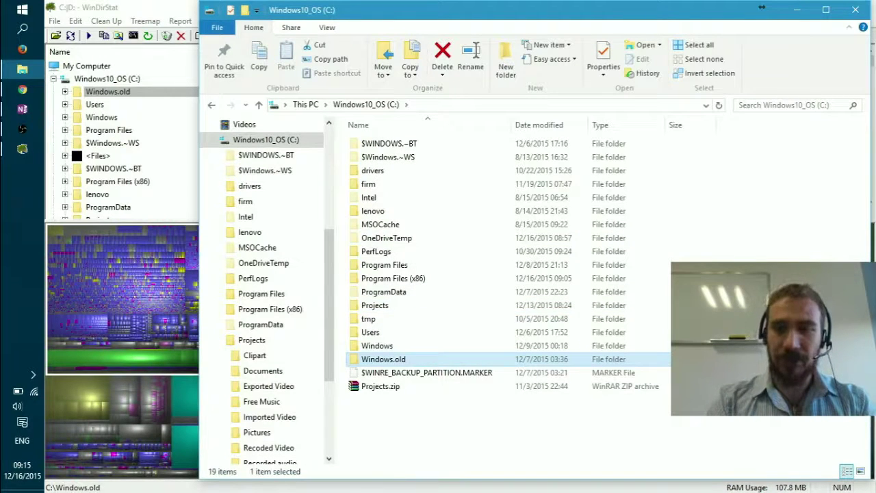
{"action": "key", "text": "shift+Delete"}
{"action": "key", "text": "Return"}
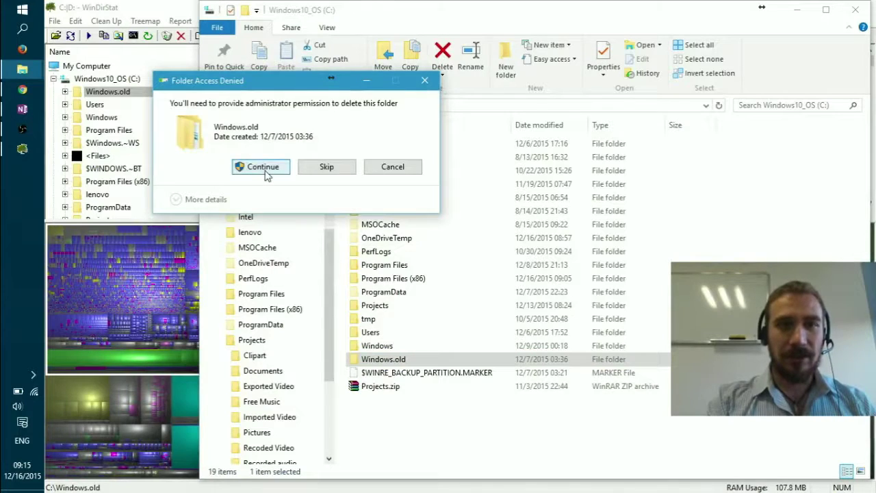
{"action": "left_click", "coordinate": [241, 171]}
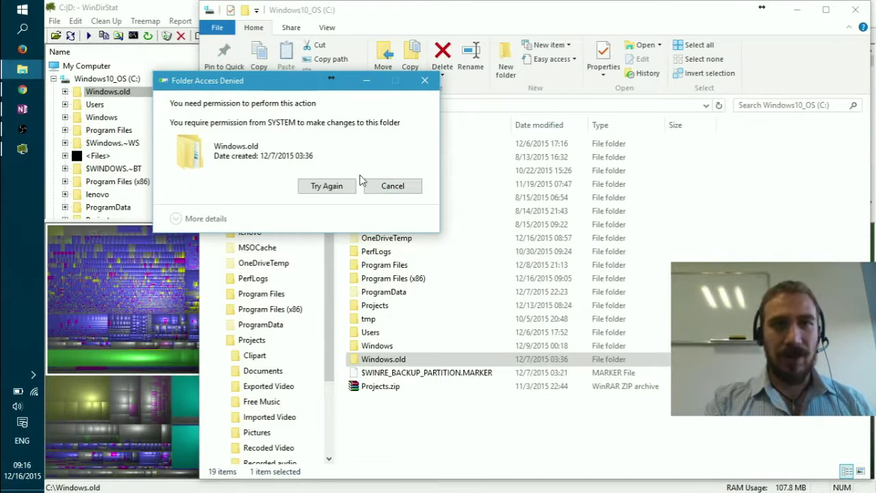
{"action": "key", "text": "Escape"}
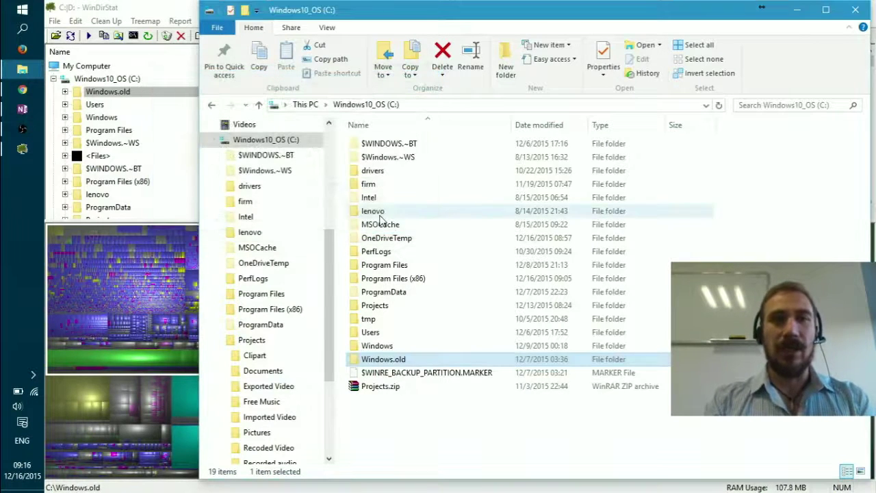
Step: Search for cmd and open Command Prompt as administrator, allowing it to make changes to the PC
{"action": "left_click", "coordinate": [8, 10]}
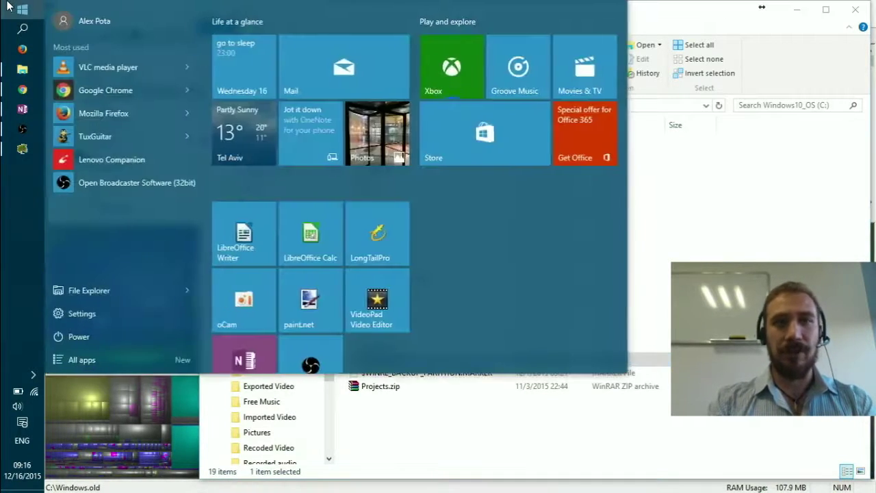
{"action": "left_click", "coordinate": [8, 6]}
{"action": "type", "text": "cmd"}
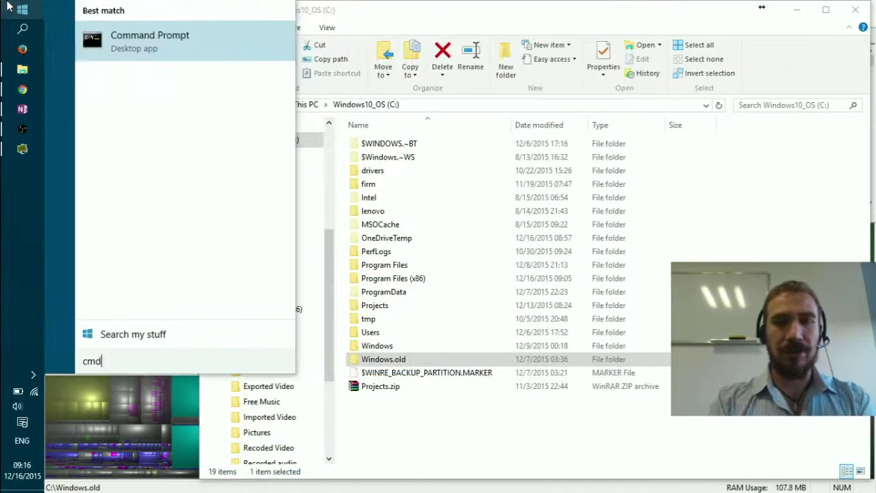
{"action": "right_click", "coordinate": [153, 35]}
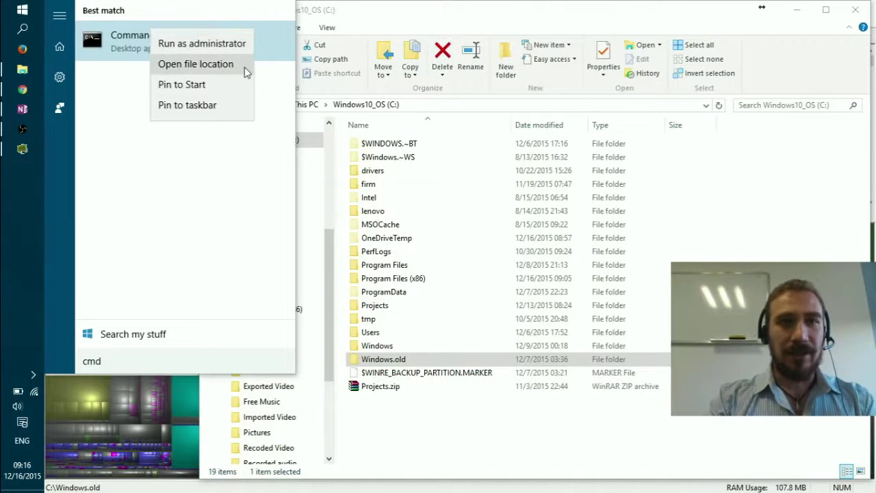
{"action": "left_click", "coordinate": [236, 46]}
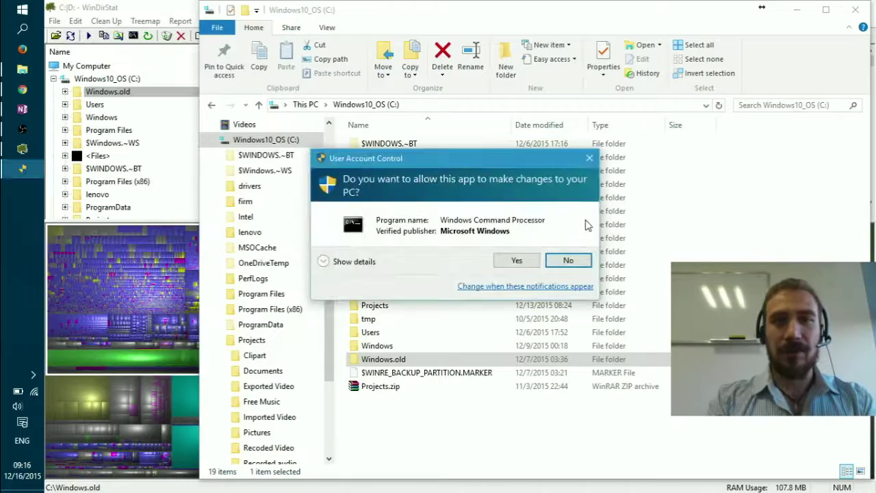
{"action": "left_click", "coordinate": [515, 259]}
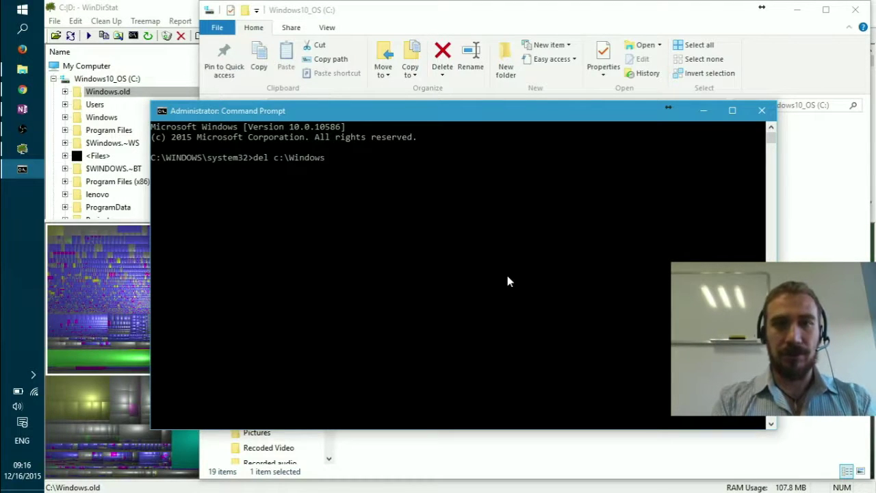
Step: Run "del c:\Windows.old" in Command Prompt and confirm the deletion with y
{"action": "key", "text": "Return"}
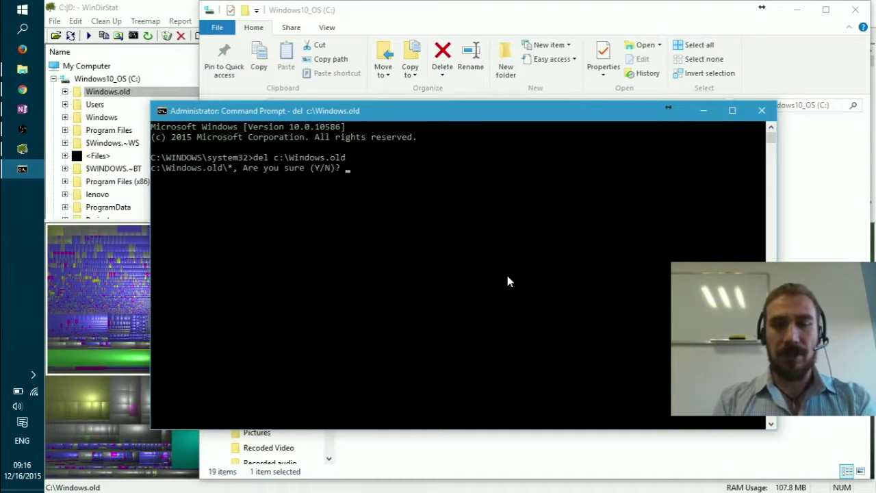
{"action": "type", "text": "y"}
{"action": "key", "text": "Return"}
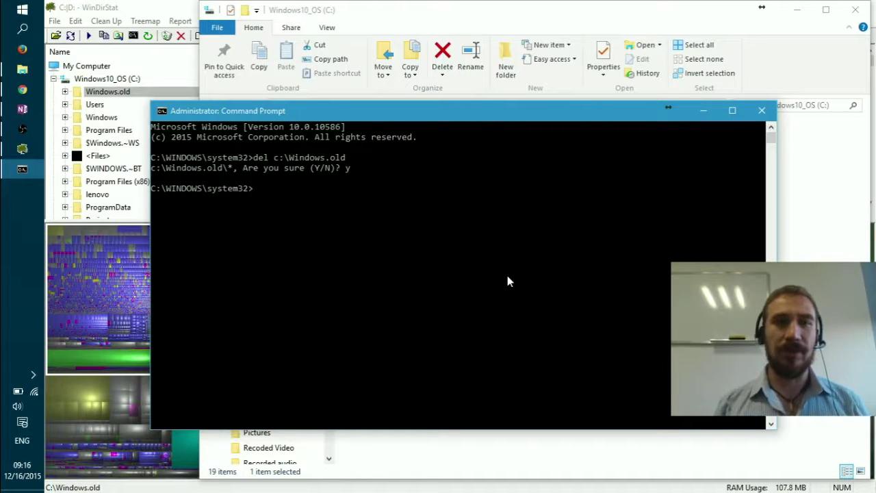
Step: Check in File Explorer what remains in Windows.old, browsing down to Users\Public\Public Desktop and back to the C: drive root
{"action": "left_click", "coordinate": [520, 41]}
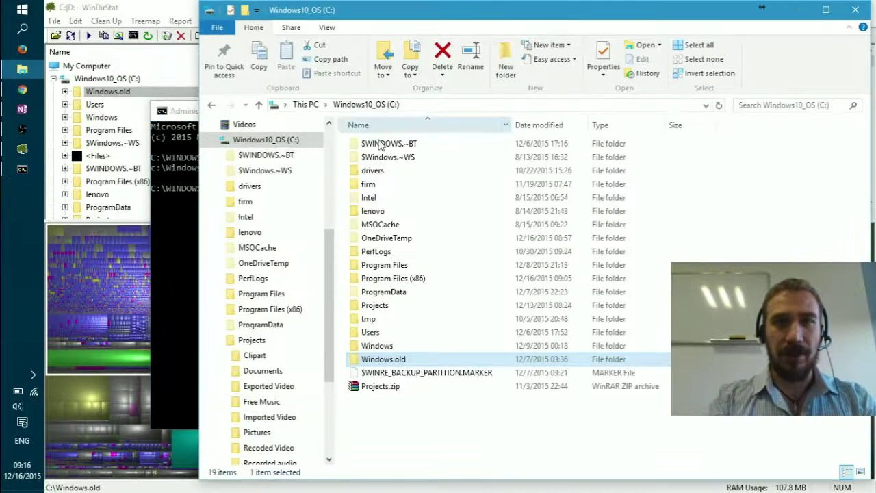
{"action": "double_click", "coordinate": [386, 363]}
{"action": "double_click", "coordinate": [367, 209]}
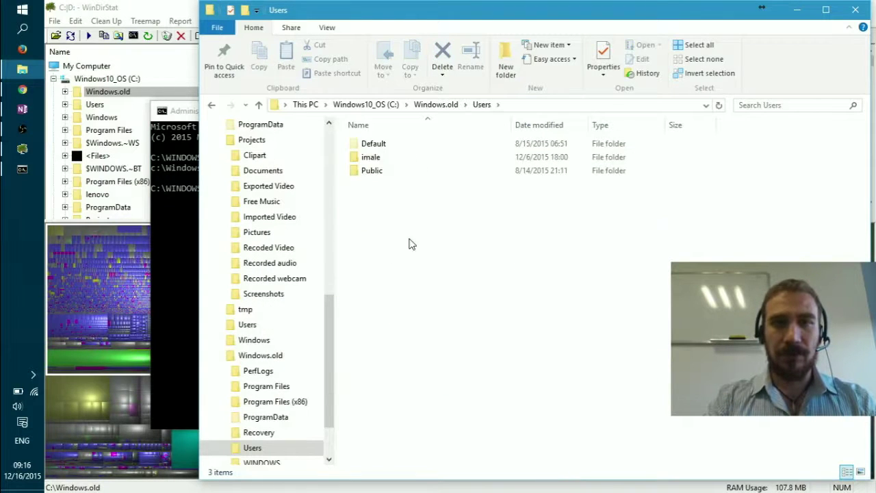
{"action": "double_click", "coordinate": [376, 171]}
{"action": "double_click", "coordinate": [376, 172]}
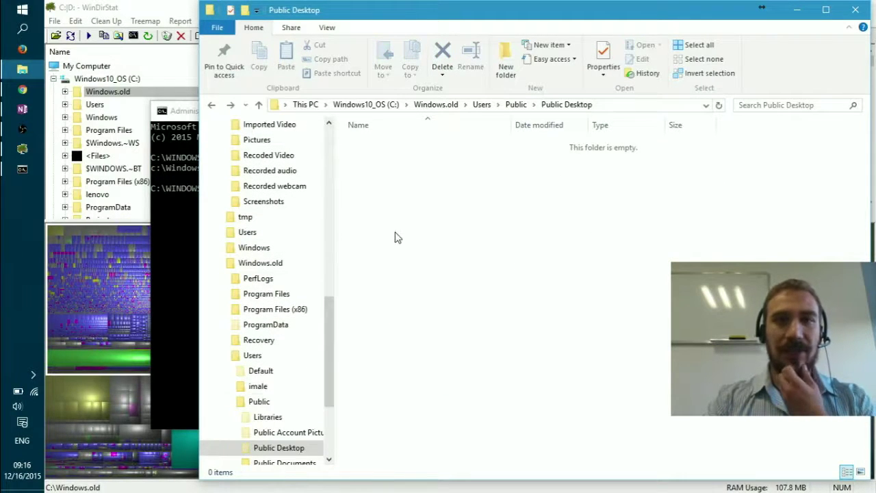
{"action": "key", "text": "BackSpace"}
{"action": "key", "text": "BackSpace"}
{"action": "key", "text": "BackSpace"}
{"action": "key", "text": "BackSpace"}
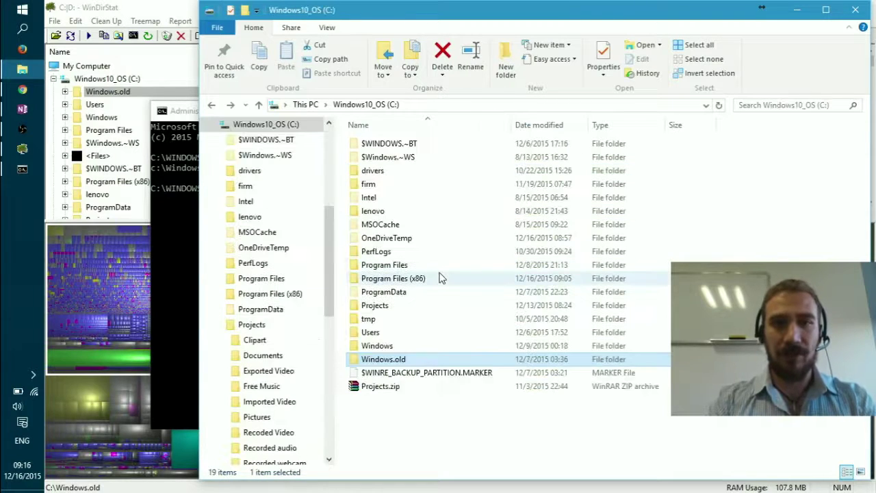
Step: Try again to delete the Windows.old folder in File Explorer with administrator permission
{"action": "double_click", "coordinate": [394, 361]}
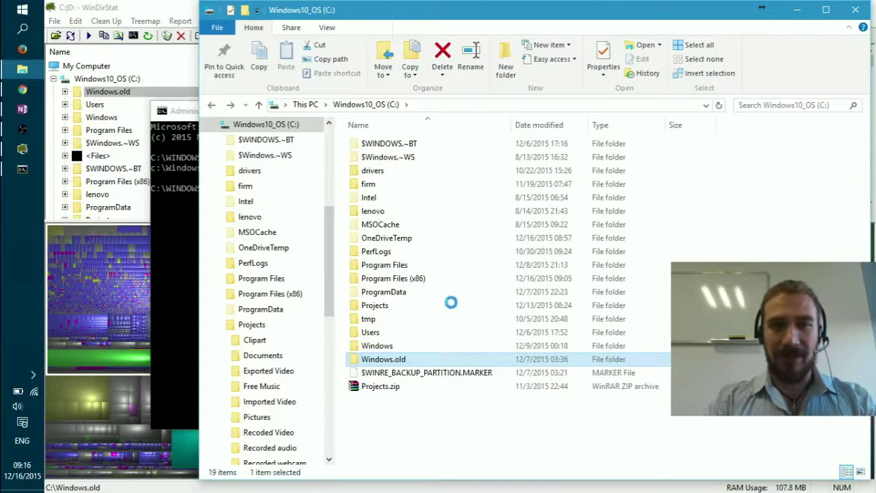
{"action": "right_click", "coordinate": [393, 358]}
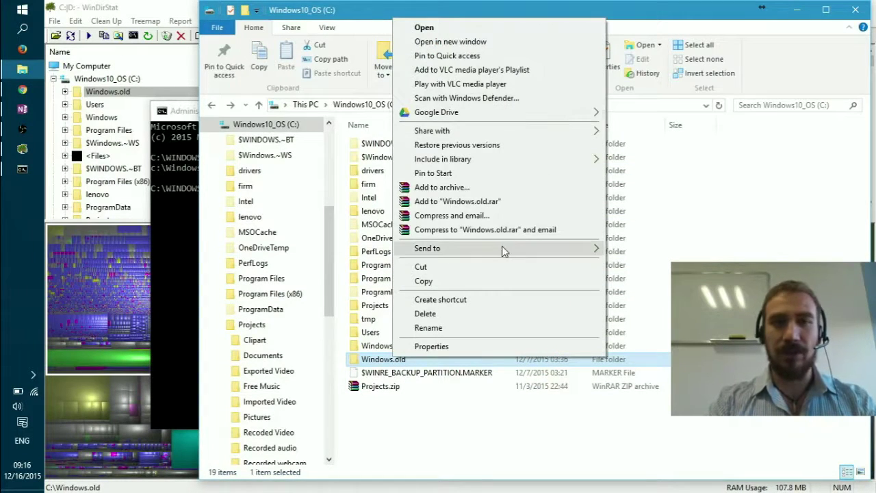
{"action": "left_click", "coordinate": [431, 315]}
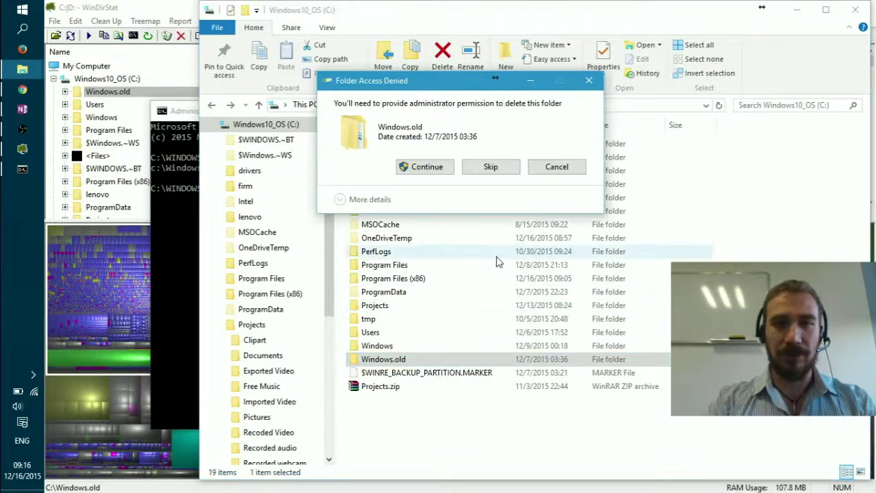
{"action": "left_click", "coordinate": [445, 168]}
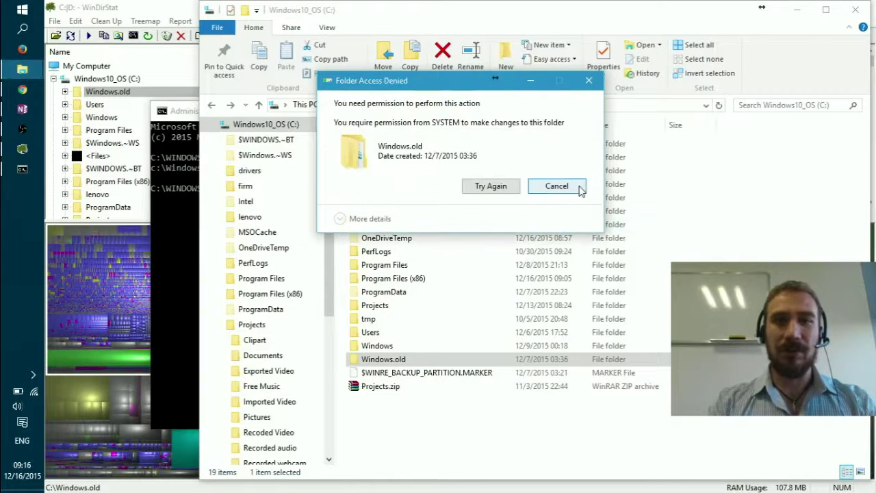
{"action": "left_click", "coordinate": [579, 189]}
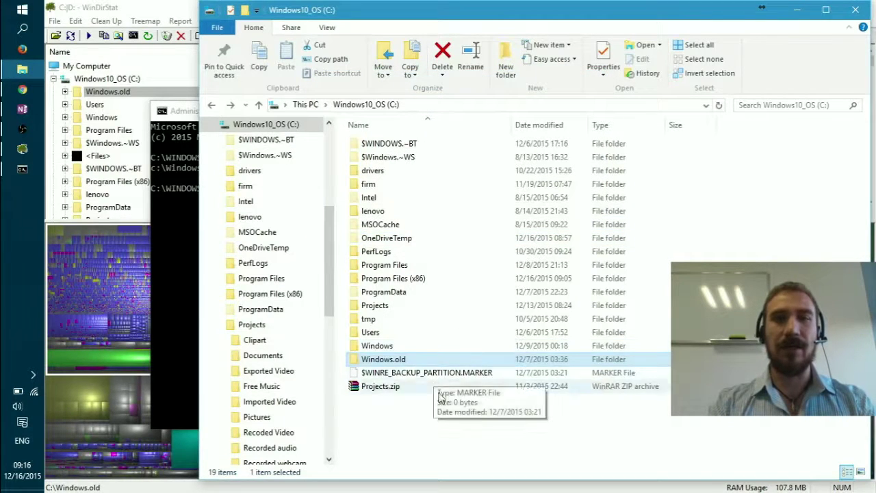
Step: Close the administrator Command Prompt and the File Explorer window to return to WinDirStat
{"action": "left_click", "coordinate": [186, 111]}
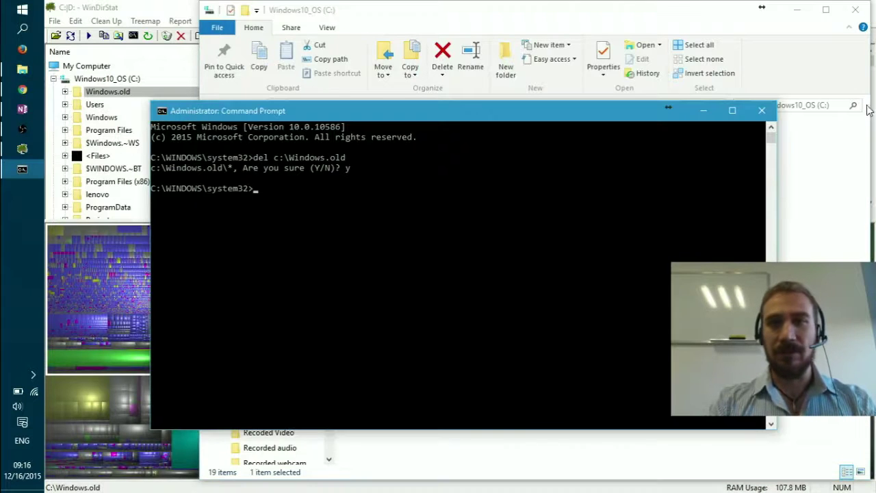
{"action": "left_click", "coordinate": [760, 110]}
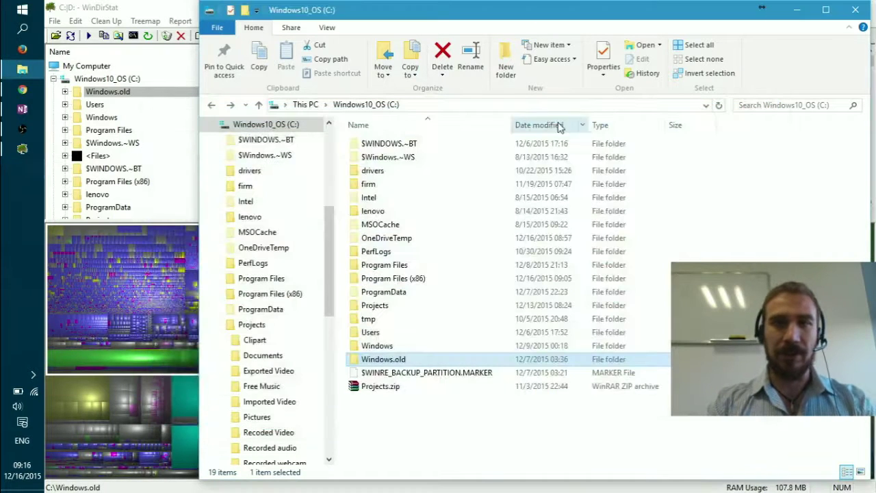
{"action": "left_click", "coordinate": [217, 29]}
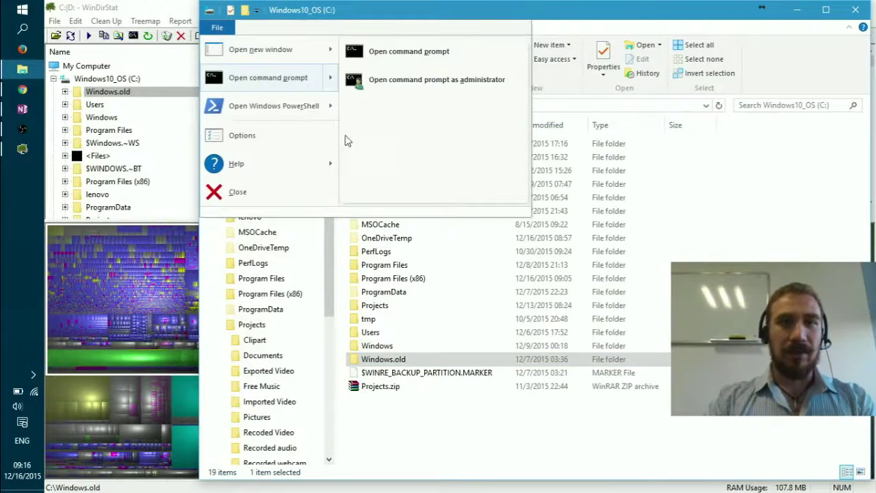
{"action": "mouse_move", "coordinate": [335, 54]}
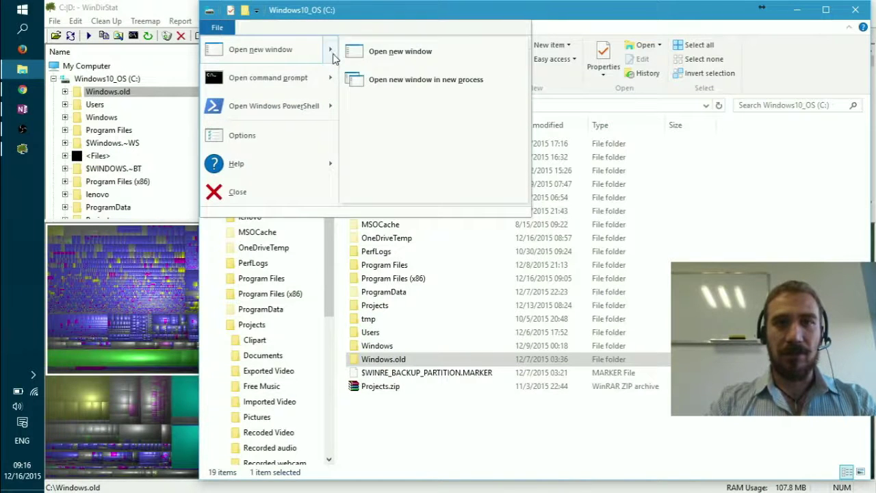
{"action": "left_click", "coordinate": [469, 21]}
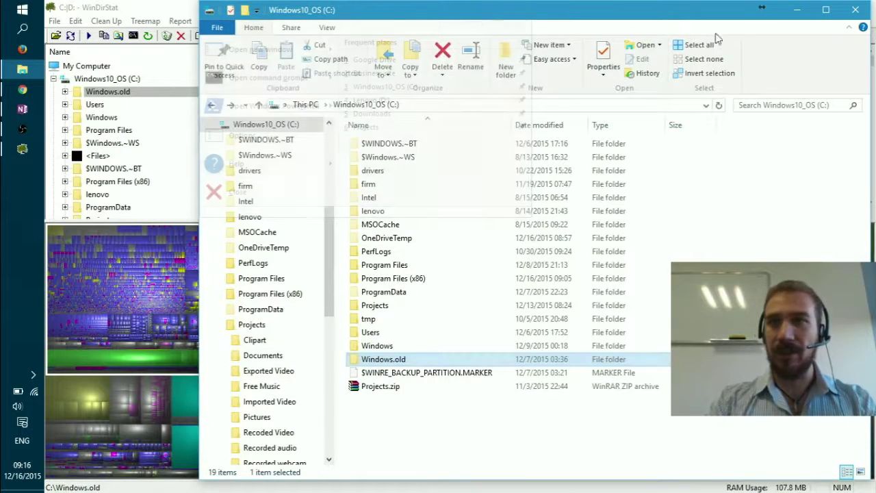
{"action": "left_click", "coordinate": [855, 9]}
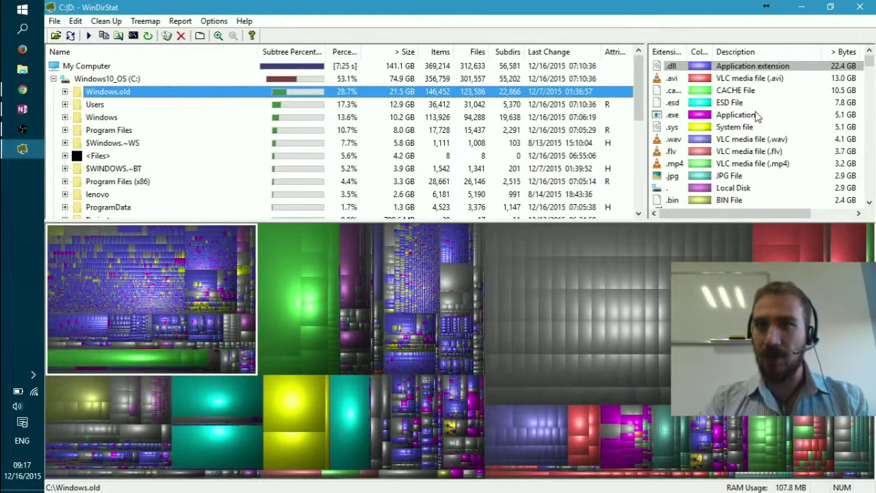
Step: Highlight the .avi, .esd and .sys file types in the treemap one after another, ending with .avi
{"action": "left_click", "coordinate": [749, 79]}
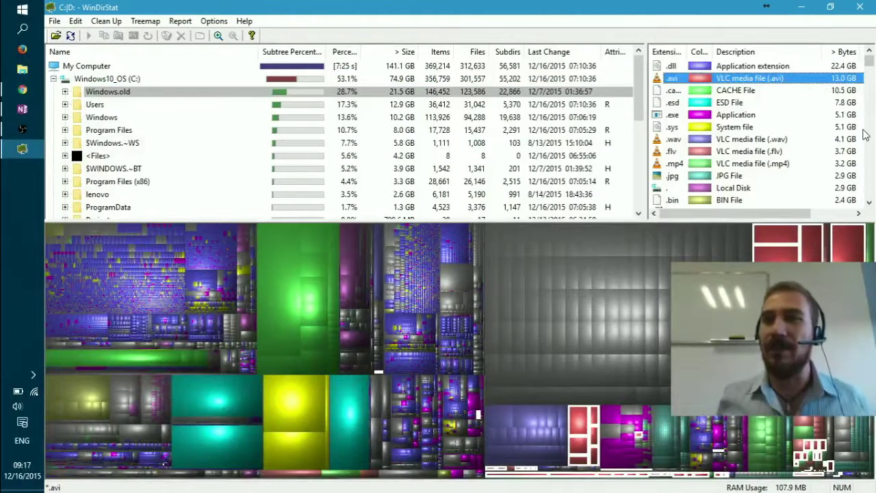
{"action": "left_click", "coordinate": [739, 103]}
{"action": "left_click", "coordinate": [742, 127]}
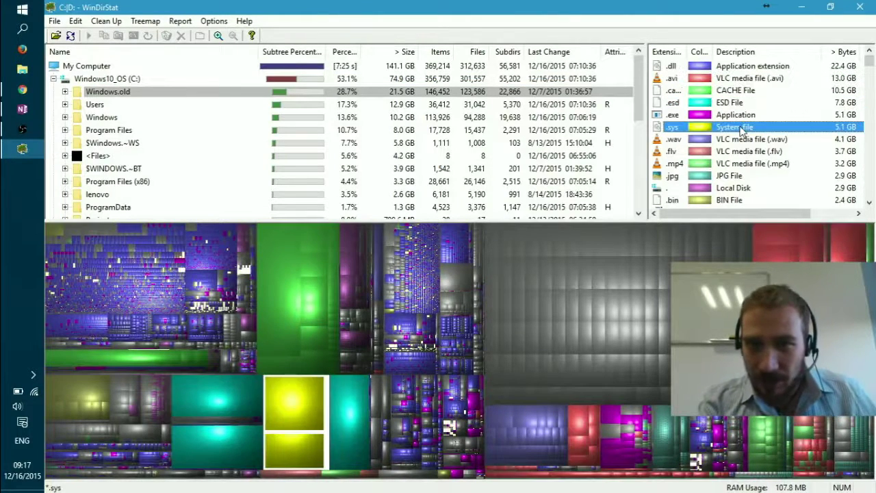
{"action": "left_click", "coordinate": [742, 78]}
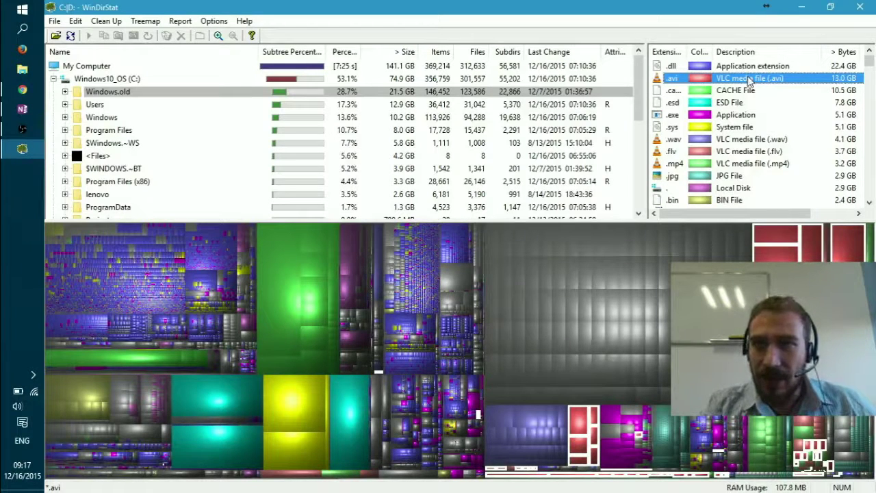
Step: Locate the Purple Disc 6.avi file from its treemap block, and select My Computer in the directory list
{"action": "left_click", "coordinate": [782, 238]}
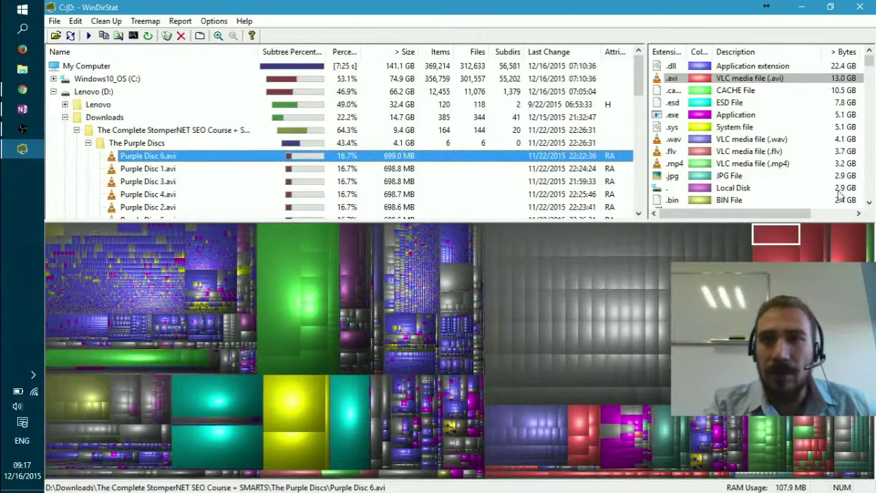
{"action": "left_click", "coordinate": [88, 67]}
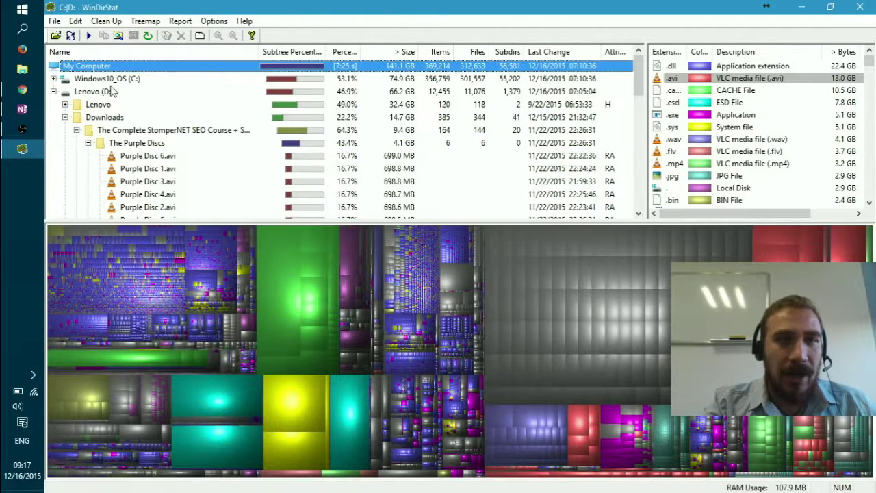
Step: Collapse the Lenovo (D:) drive's folder tree and expand it again to show only its top-level folders
{"action": "left_click", "coordinate": [96, 91]}
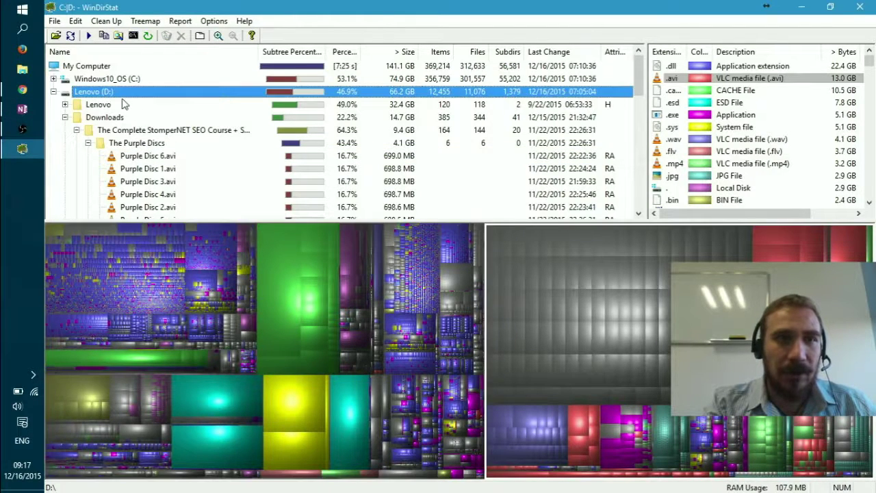
{"action": "double_click", "coordinate": [104, 96]}
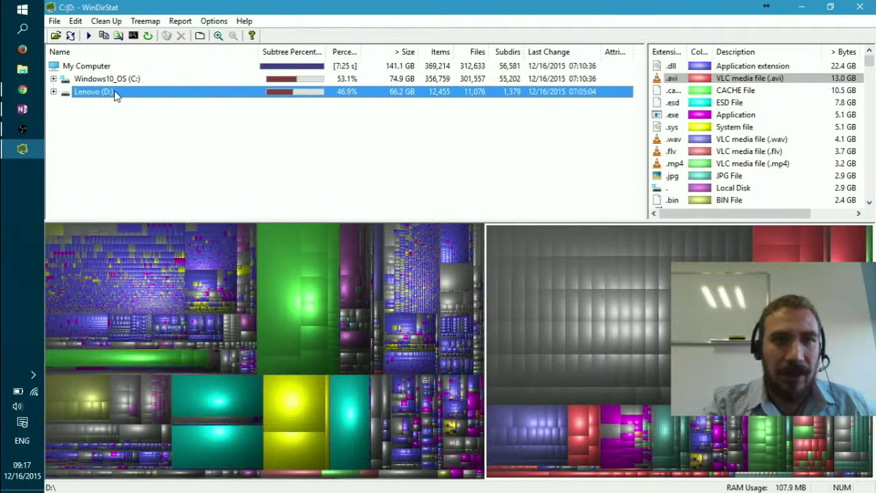
{"action": "right_click", "coordinate": [115, 94]}
{"action": "left_click", "coordinate": [142, 107]}
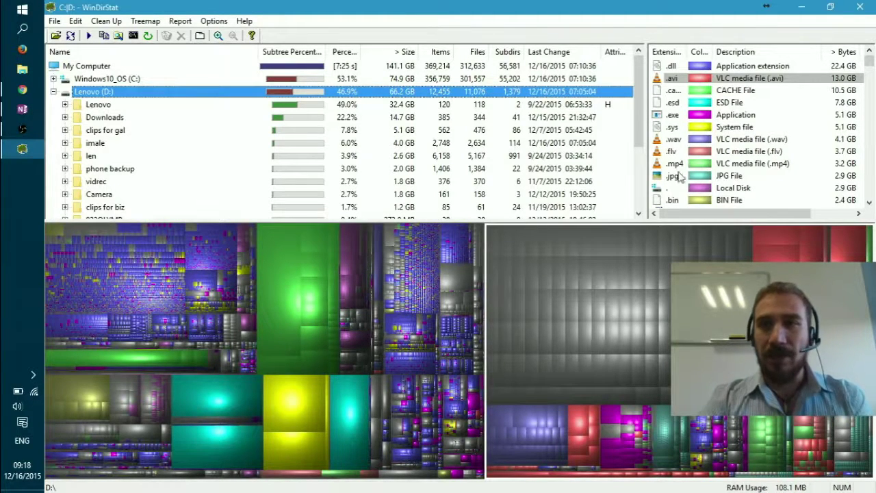
Step: Highlight the .wav, .flv and .mp4 file types in the treemap, return to .wav, and look through the remaining file types
{"action": "left_click", "coordinate": [694, 141]}
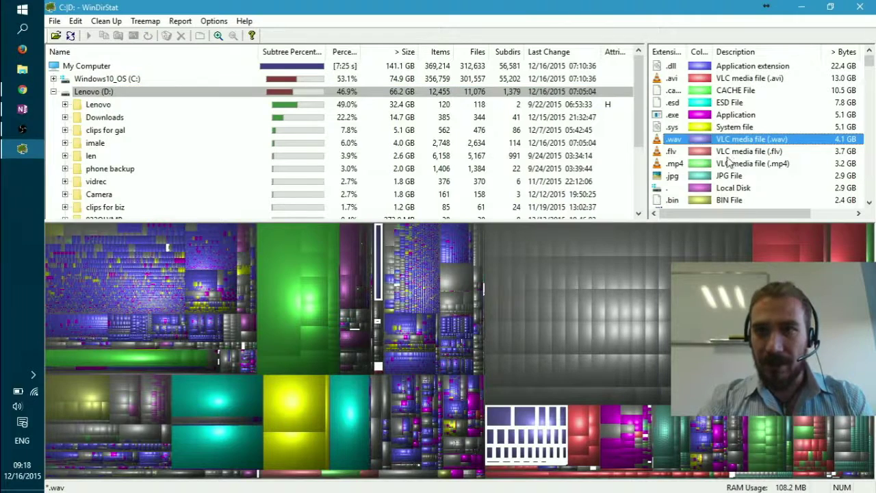
{"action": "left_click", "coordinate": [732, 152]}
{"action": "left_click", "coordinate": [745, 163]}
{"action": "left_click", "coordinate": [744, 140]}
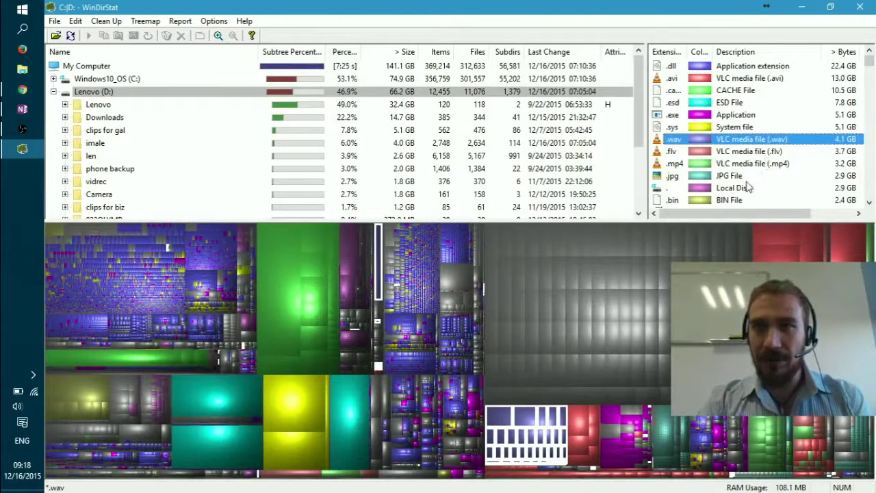
{"action": "scroll", "coordinate": [773, 144], "scroll_direction": "down", "scroll_amount": 3}
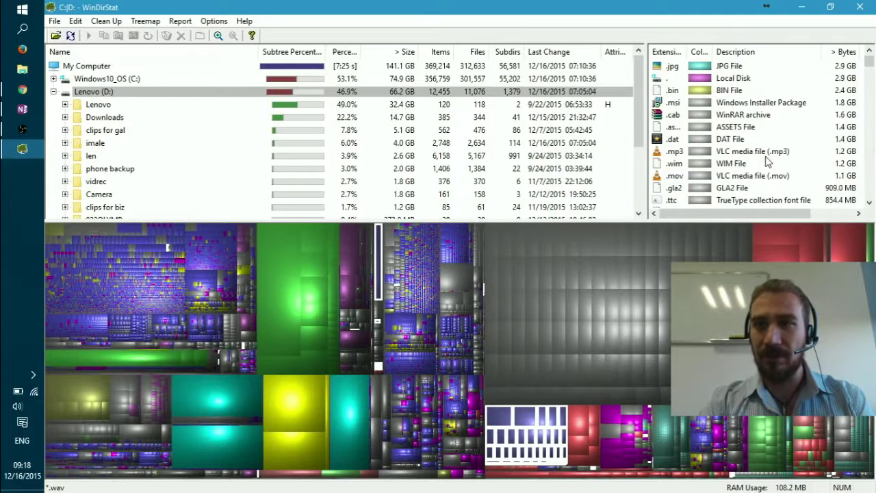
{"action": "scroll", "coordinate": [766, 160], "scroll_direction": "down", "scroll_amount": 4}
{"action": "scroll", "coordinate": [780, 167], "scroll_direction": "up", "scroll_amount": 7}
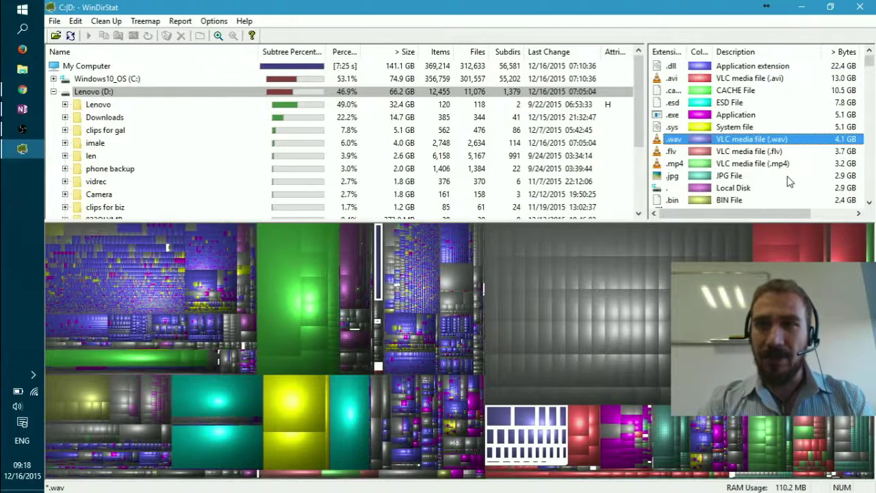
Step: Expand the Windows10_OS (C:) drive, look through its largest folders, and select Windows.old to locate it in the treemap
{"action": "left_click", "coordinate": [132, 79]}
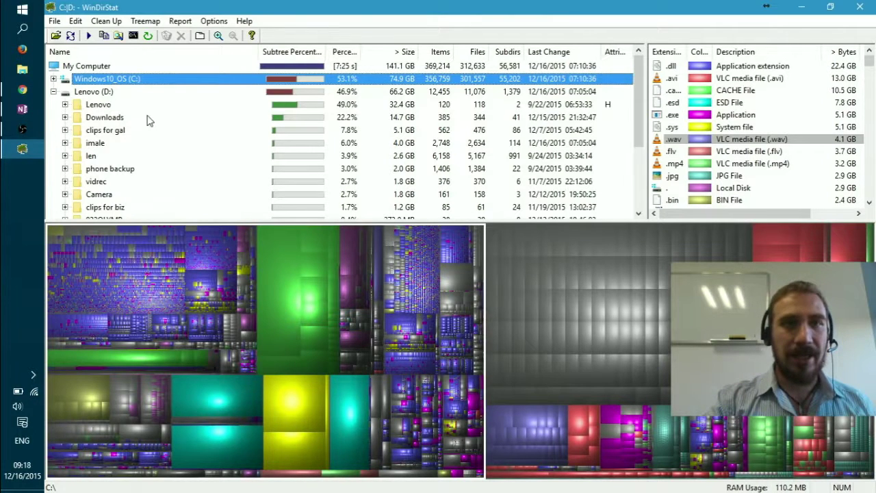
{"action": "left_click", "coordinate": [53, 79]}
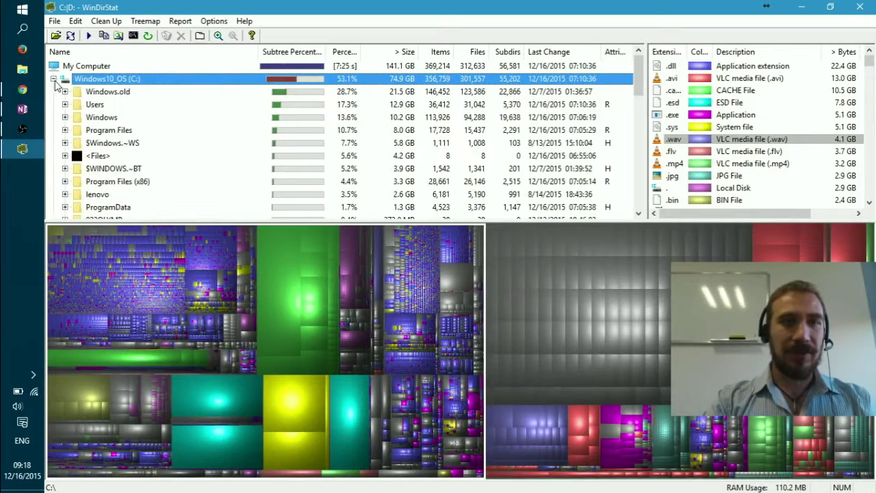
{"action": "left_click", "coordinate": [54, 79]}
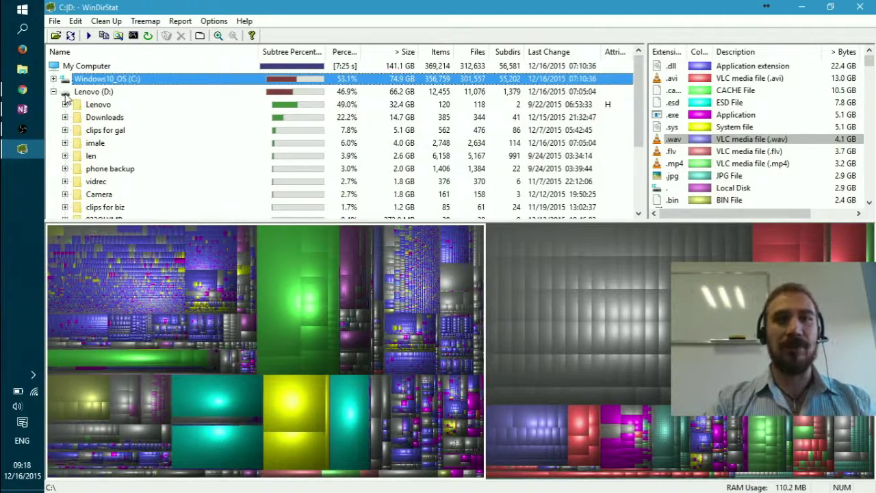
{"action": "left_click", "coordinate": [54, 79]}
{"action": "scroll", "coordinate": [181, 174], "scroll_direction": "down", "scroll_amount": 2}
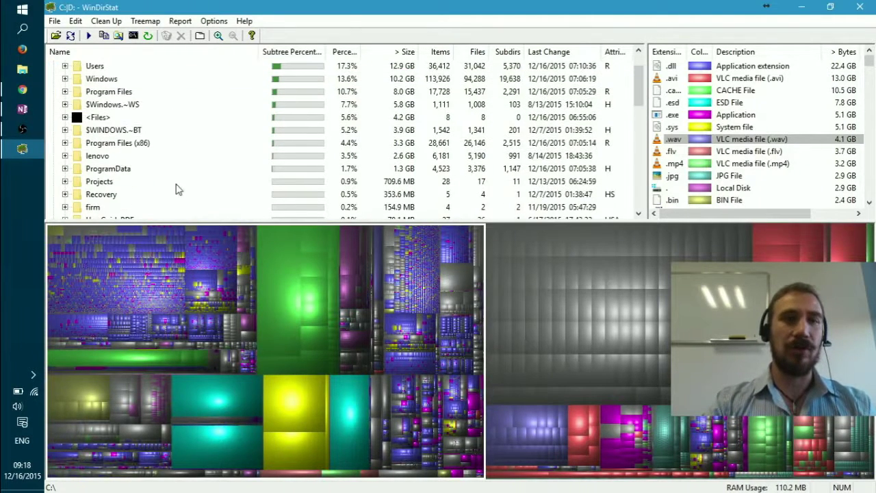
{"action": "scroll", "coordinate": [182, 174], "scroll_direction": "up", "scroll_amount": 2}
{"action": "left_click", "coordinate": [151, 93]}
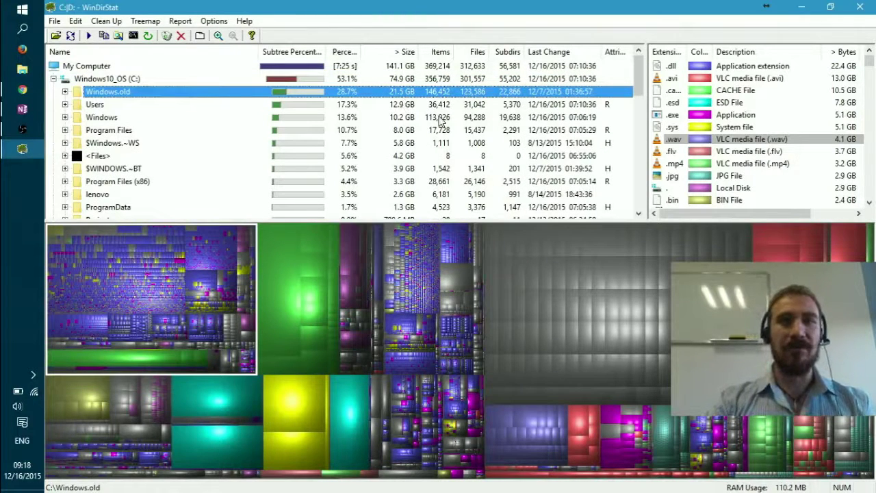
Step: Collapse the Windows10_OS (C:) drive and select the Lenovo folder on D: to locate it in the treemap
{"action": "left_click", "coordinate": [54, 79]}
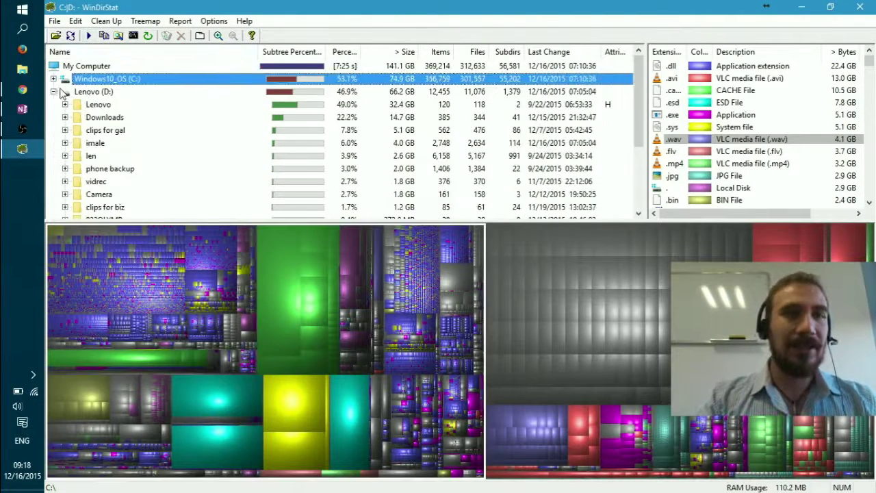
{"action": "left_click", "coordinate": [91, 107]}
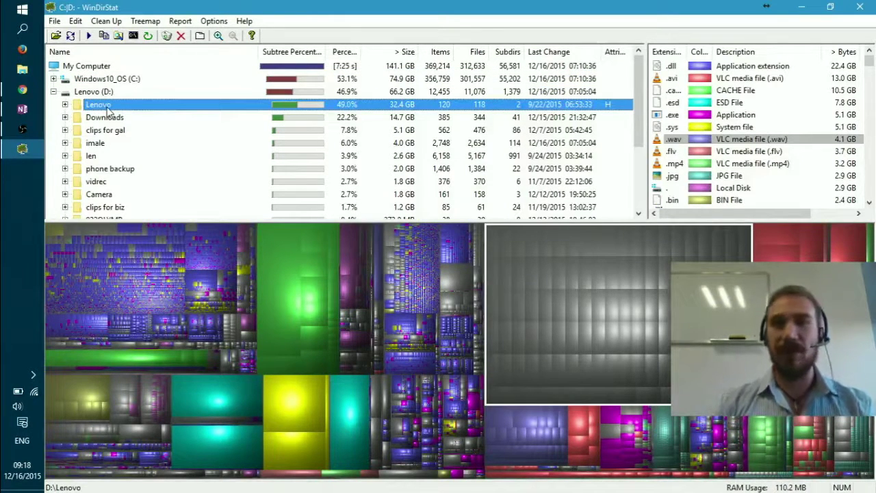